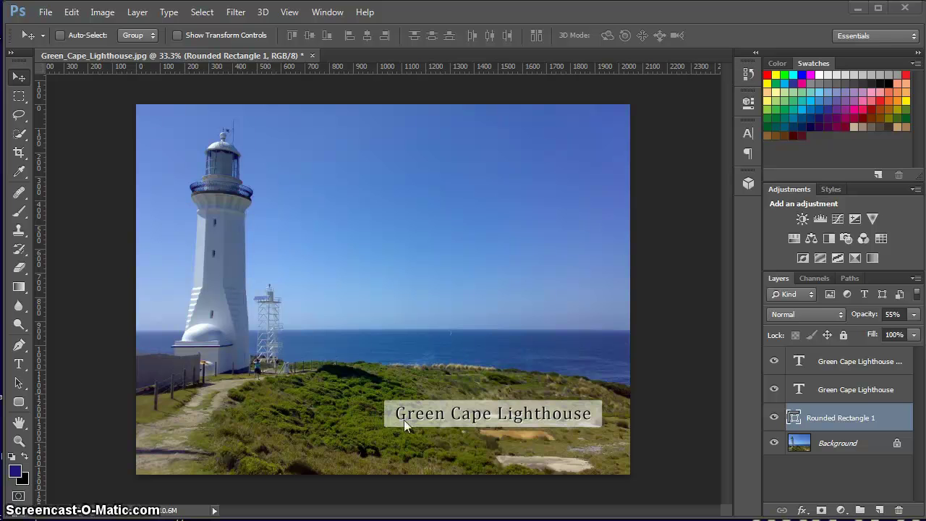
Step: Hide and reshow the Rounded Rectangle 1 layer to compare the caption with and without its backing
left_click(774, 421)
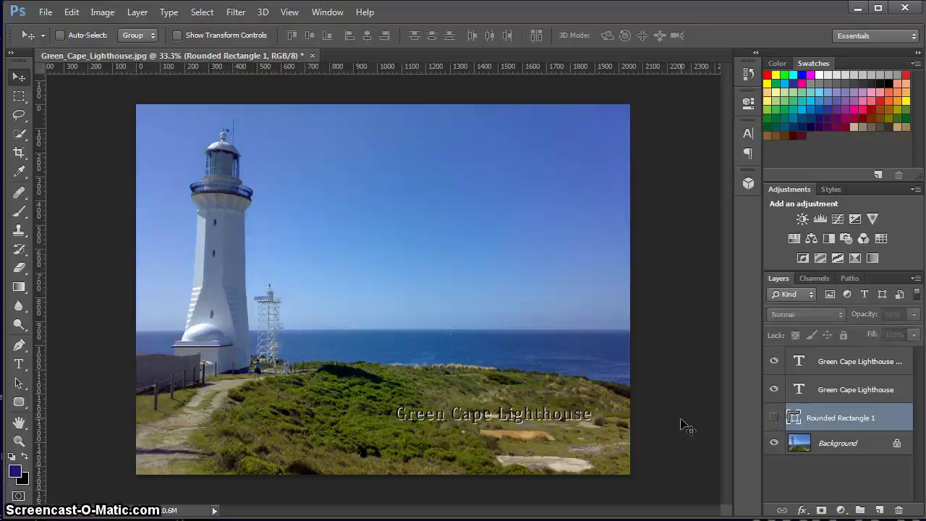
left_click(773, 419)
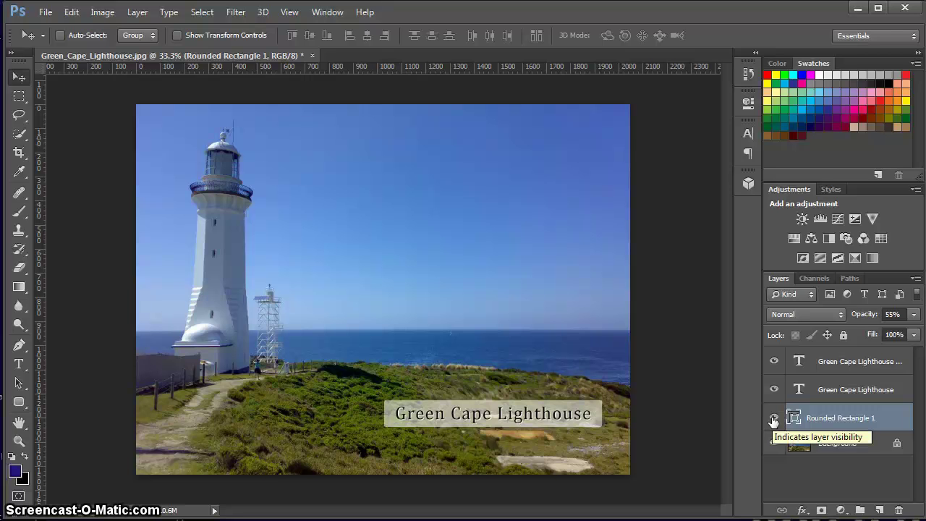
Step: Create a new 800 x 600 pixel document from the Web preset and fit it to the window
left_click(45, 12)
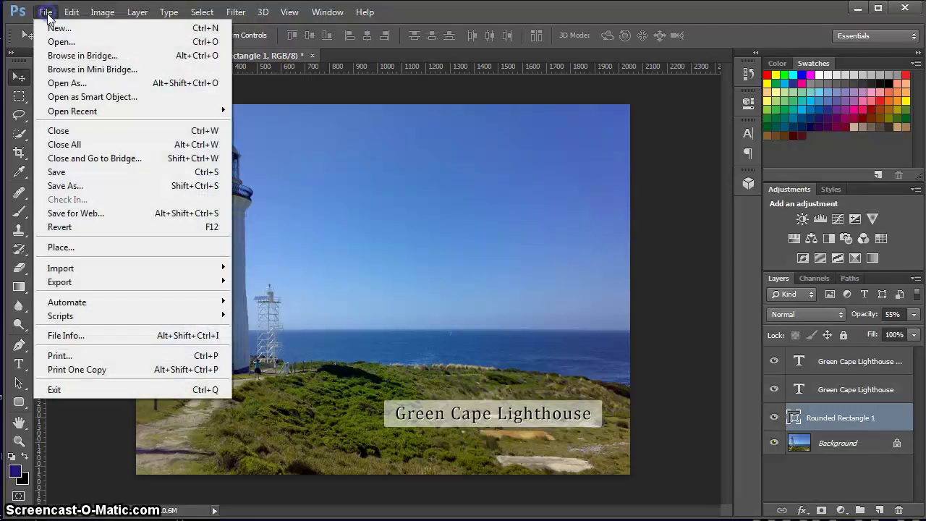
left_click(51, 28)
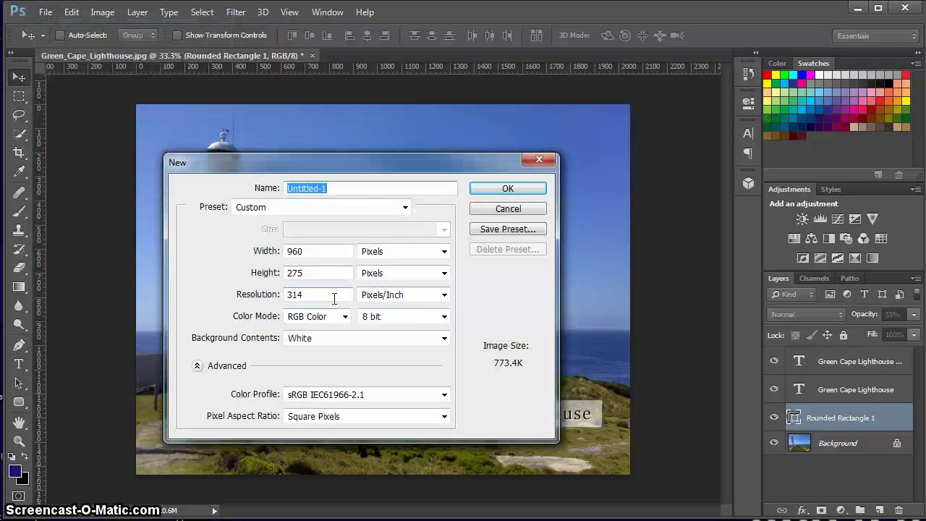
left_click(405, 208)
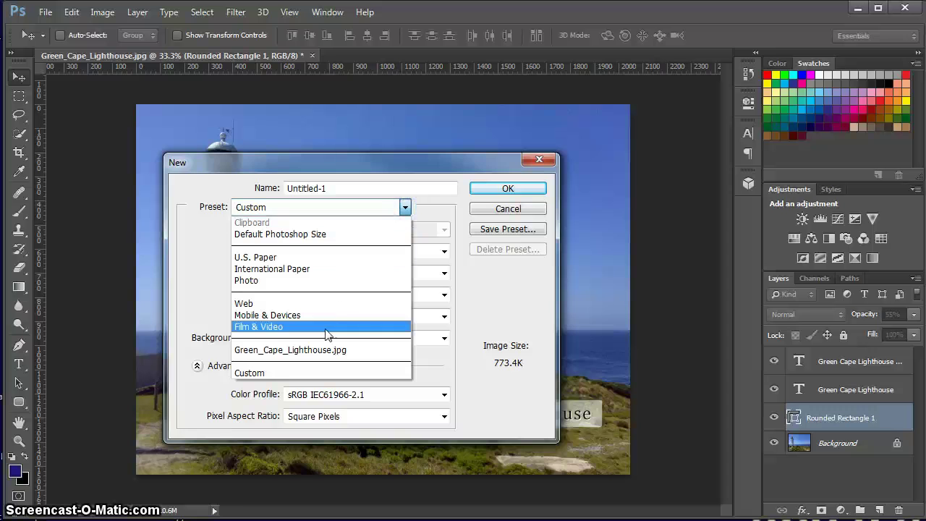
left_click(340, 303)
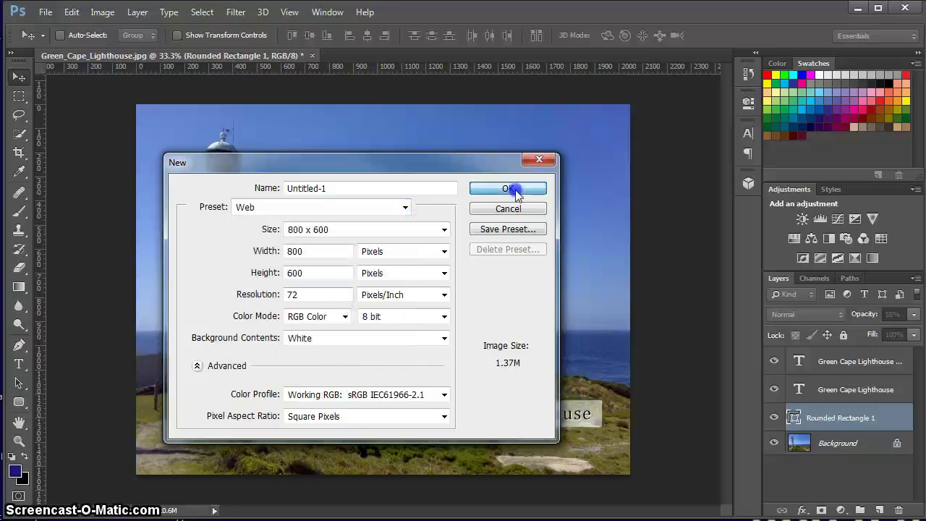
left_click(515, 189)
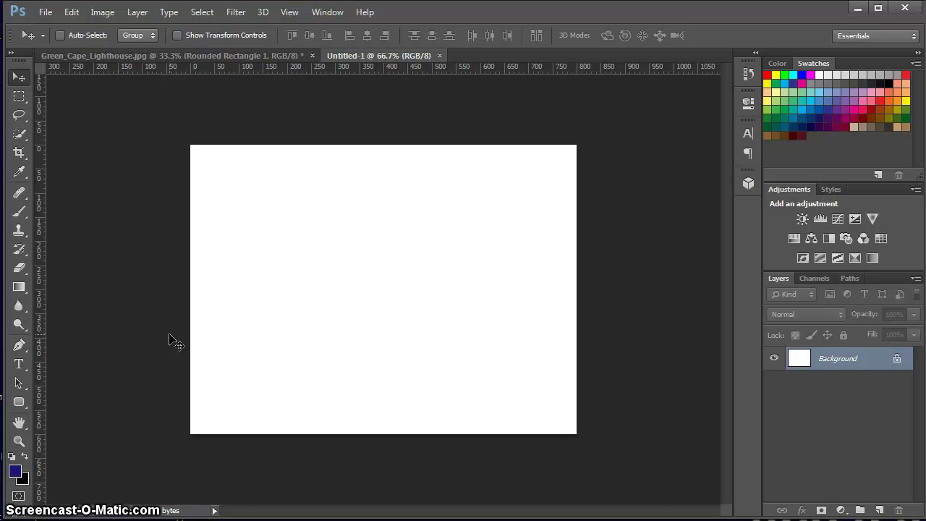
key("ctrl+0")
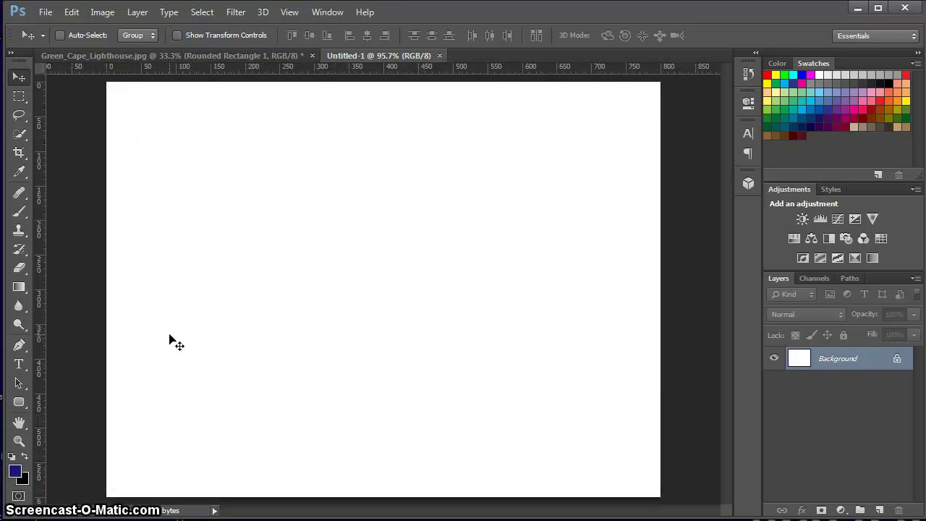
Step: Choose the Rounded Rectangle tool in Shape mode and set its fill to the recently used dark maroon
left_click(20, 404)
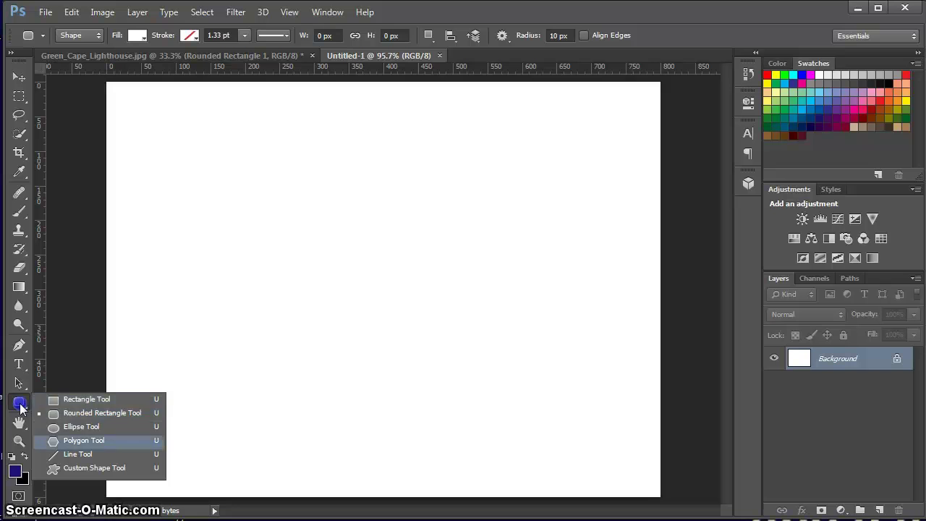
left_click(99, 413)
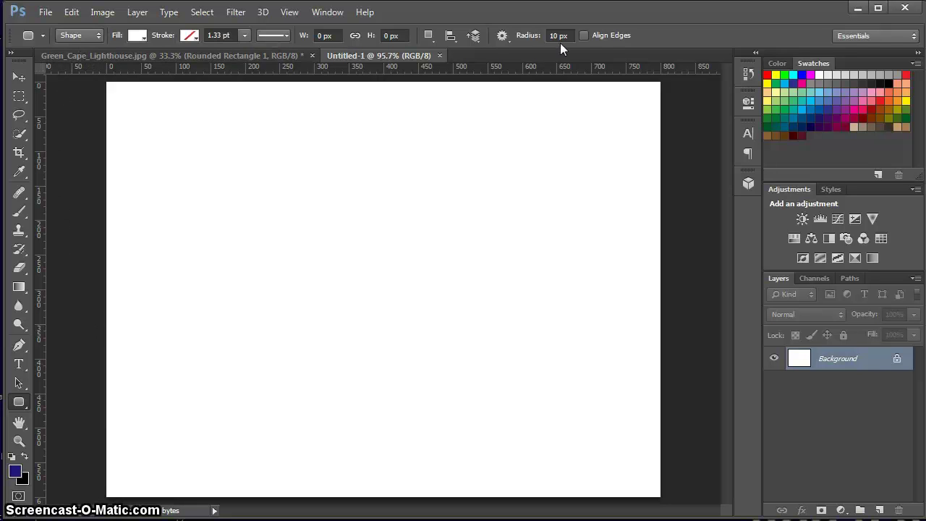
left_click(139, 38)
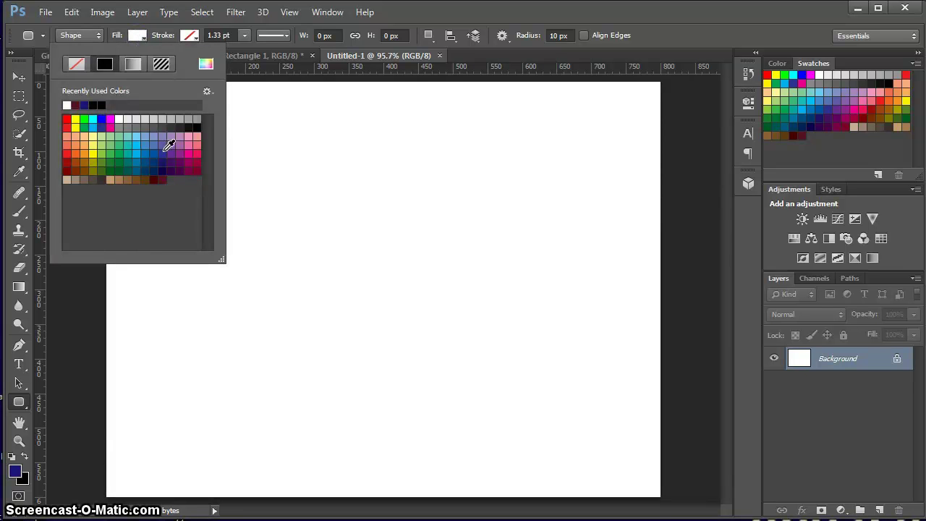
left_click(76, 105)
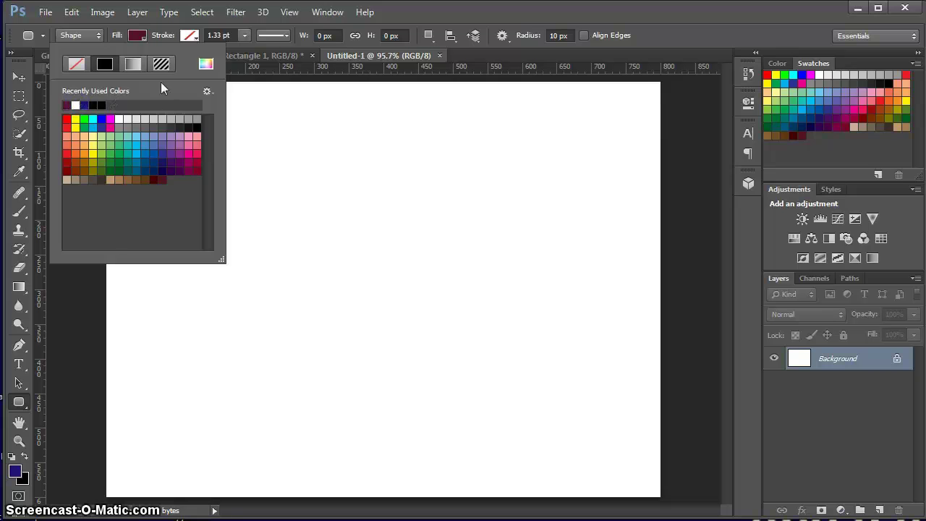
Step: Set the shape's stroke width to 4.96 pt with no stroke colour, keeping the solid line type
left_click(186, 36)
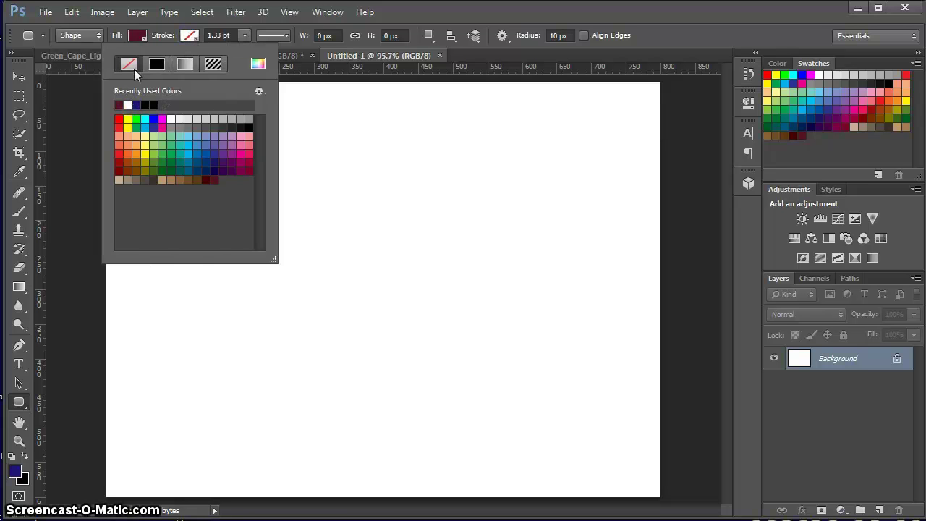
left_click(244, 35)
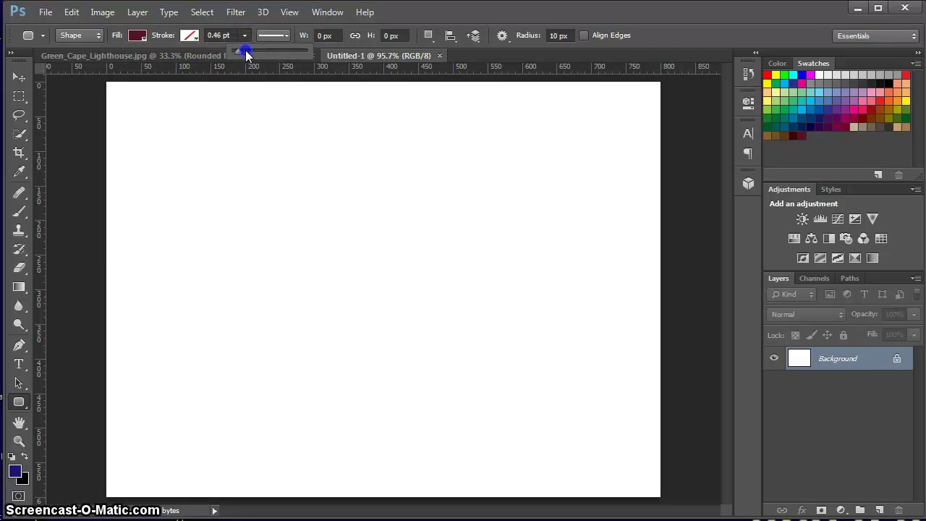
left_click_drag(245, 50, 248, 49)
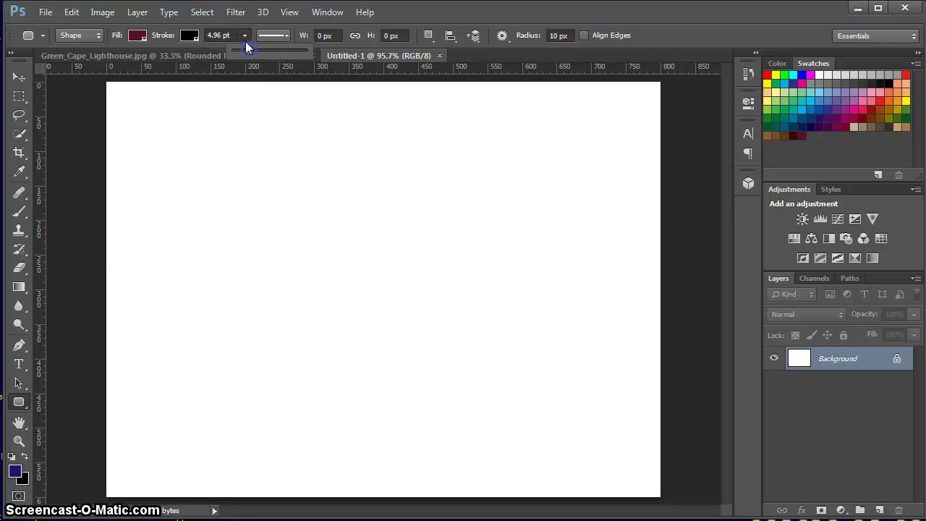
left_click(188, 36)
left_click(134, 62)
left_click(286, 35)
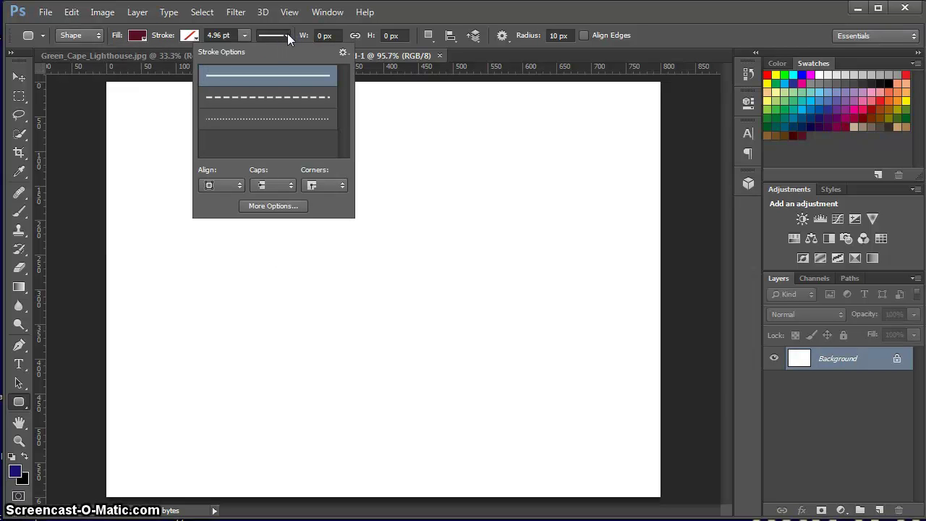
left_click(287, 34)
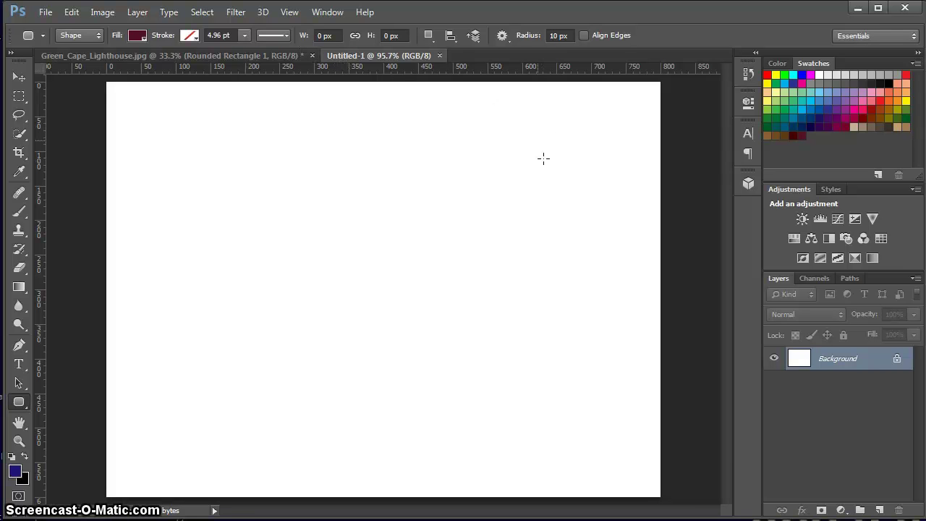
Step: Examine the shape tool's path operations, alignment, arrangement and geometry options
left_click(427, 36)
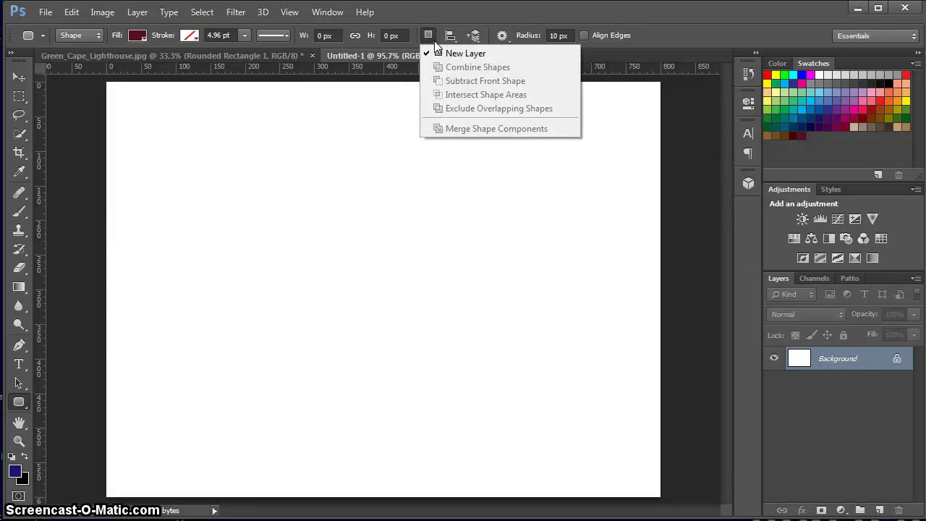
left_click(435, 41)
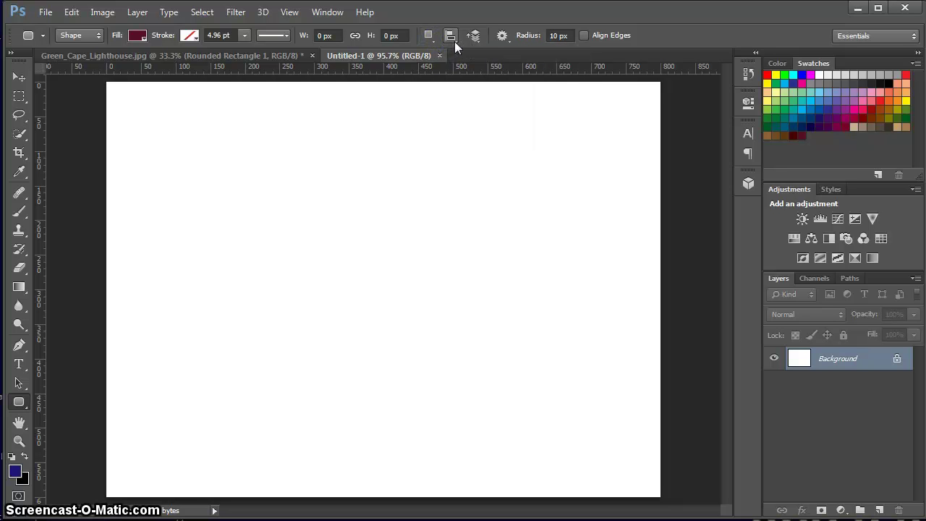
left_click(454, 41)
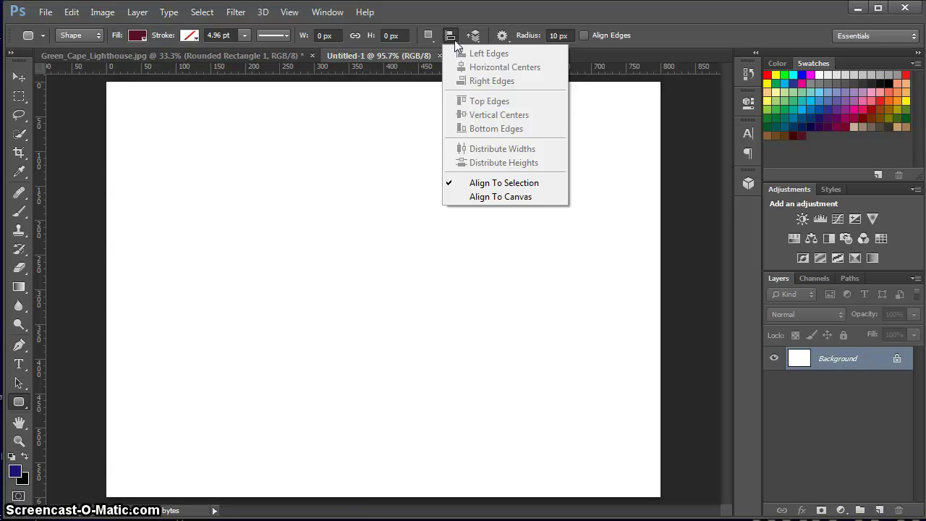
left_click(454, 40)
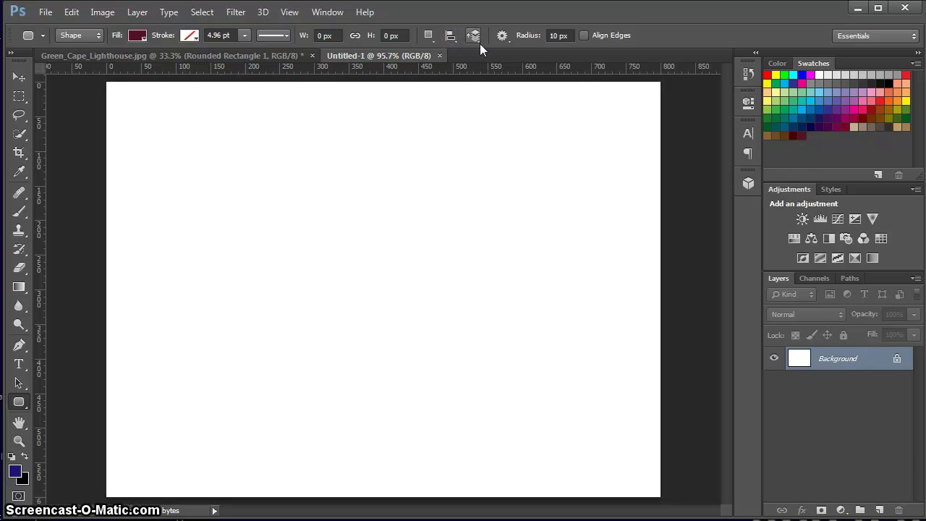
left_click(476, 39)
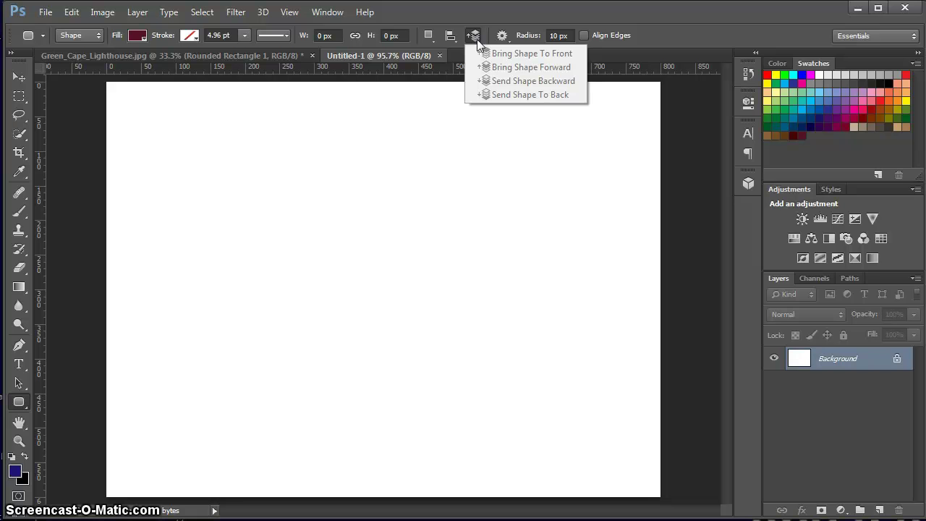
left_click(477, 40)
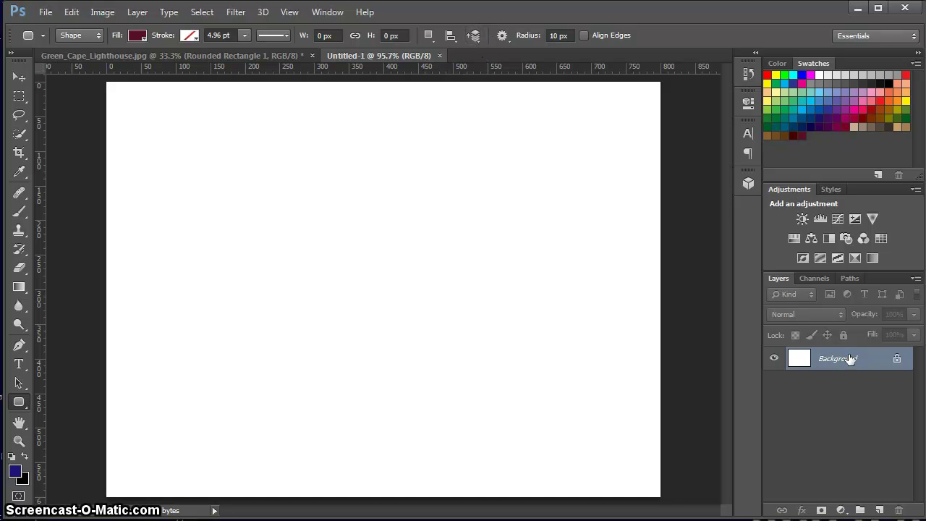
left_click(504, 40)
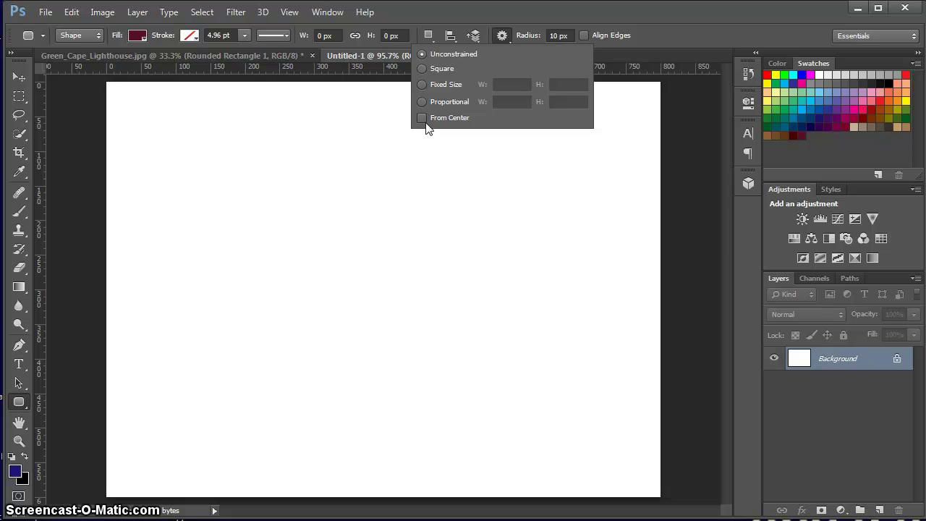
left_click(430, 38)
left_click(548, 8)
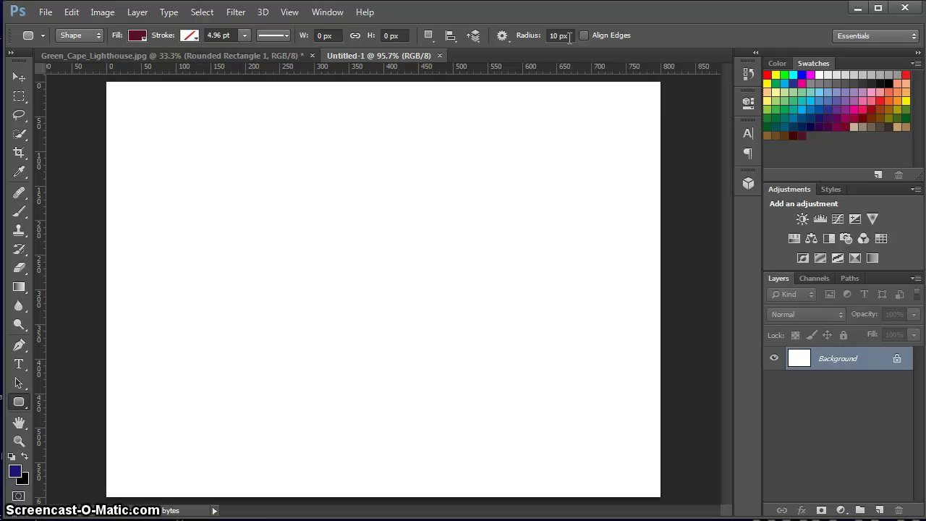
Step: Draw a rounded rectangle about 261 x 132 px with a 10 px corner radius in the upper part of the canvas
left_click(568, 36)
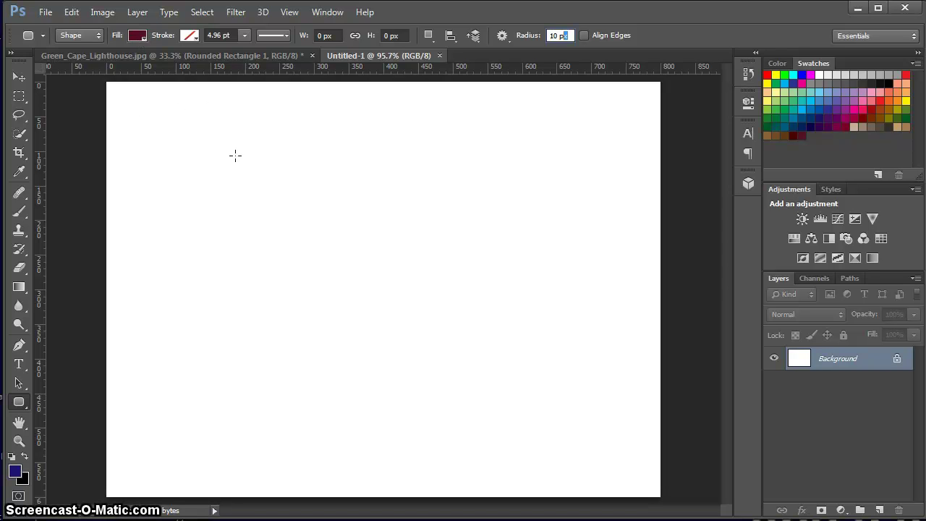
left_click_drag(239, 155, 419, 246)
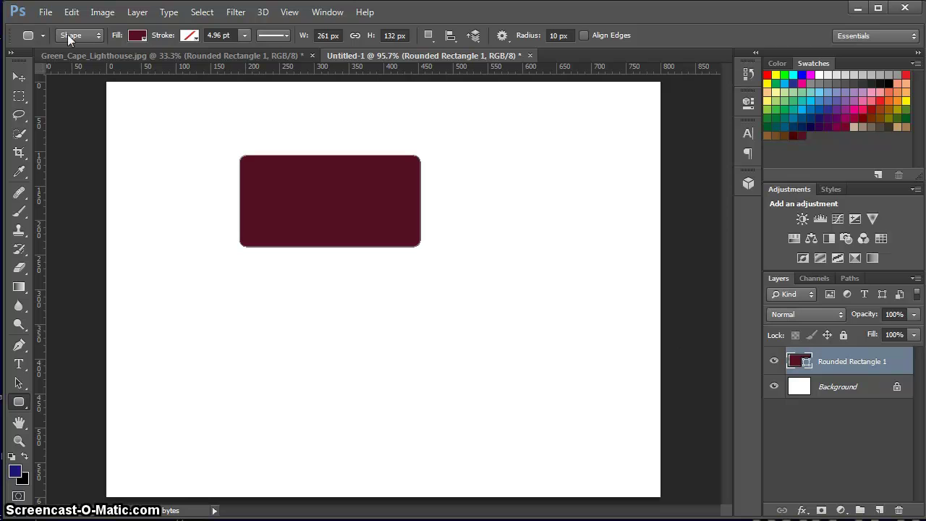
Step: Change the rounded rectangle's fill to blue and give it a solid black stroke
left_click(138, 36)
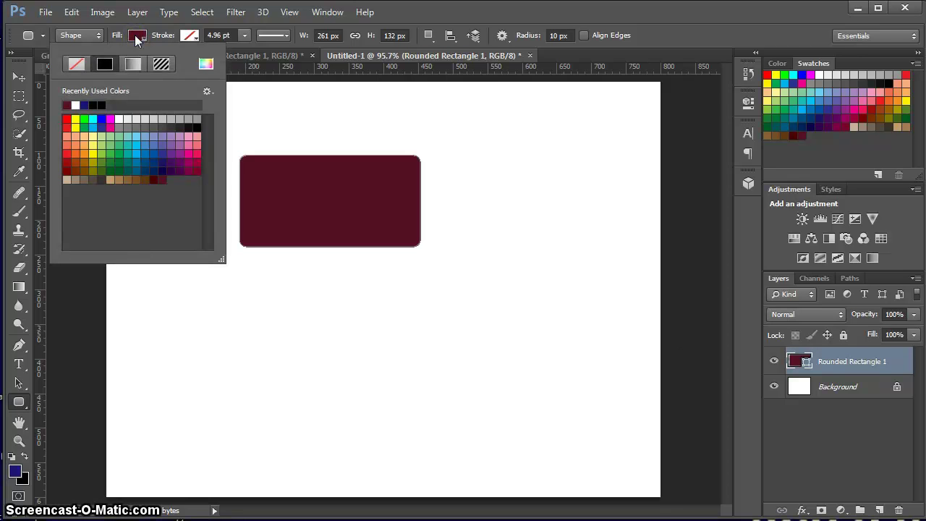
left_click(149, 150)
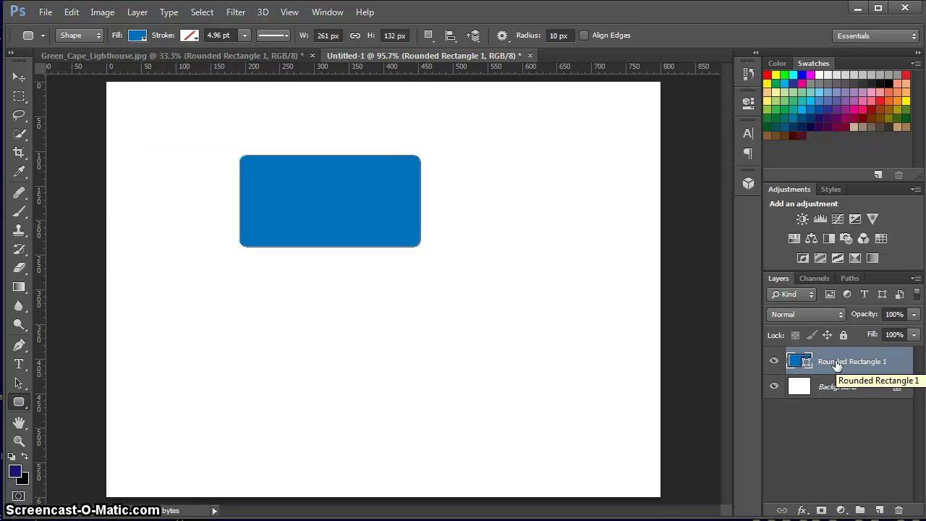
left_click(193, 36)
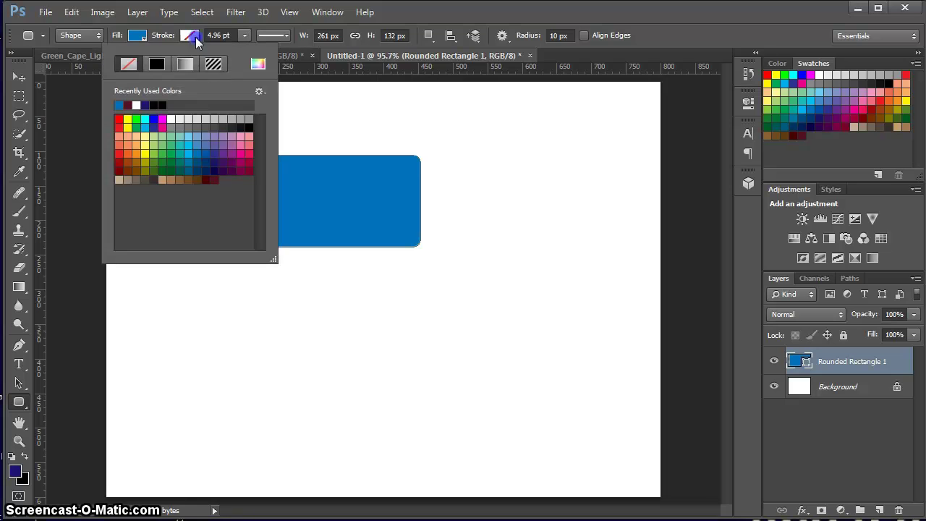
left_click(156, 65)
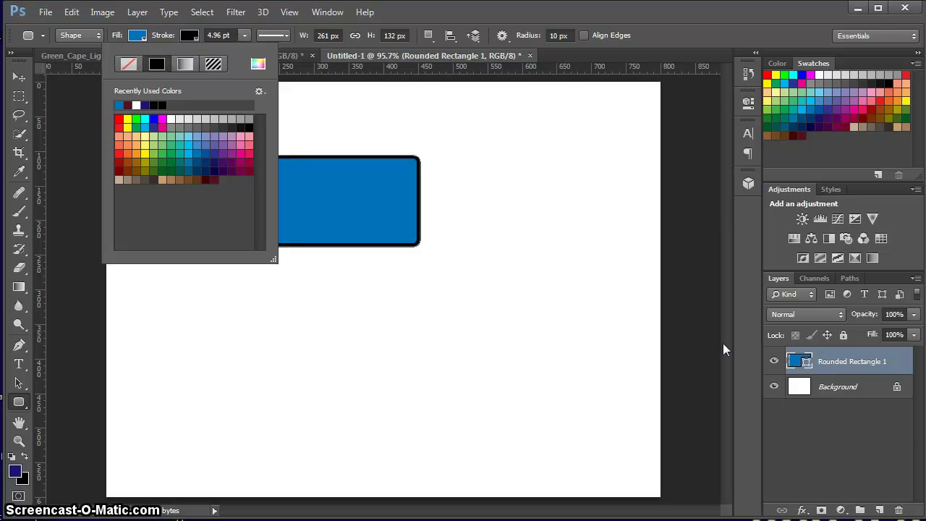
left_click(863, 362)
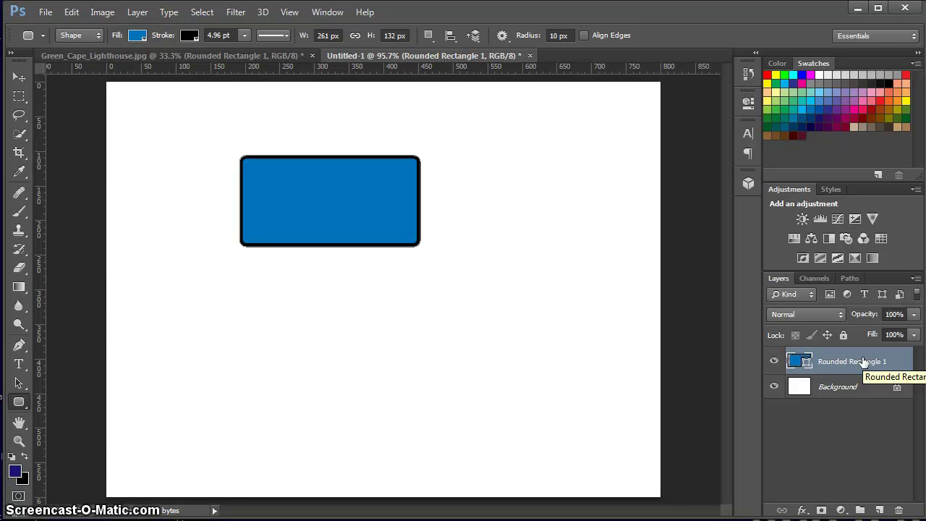
Step: Switch to the Custom Shape Tool and add a new empty layer above the rounded rectangle
left_click(20, 404)
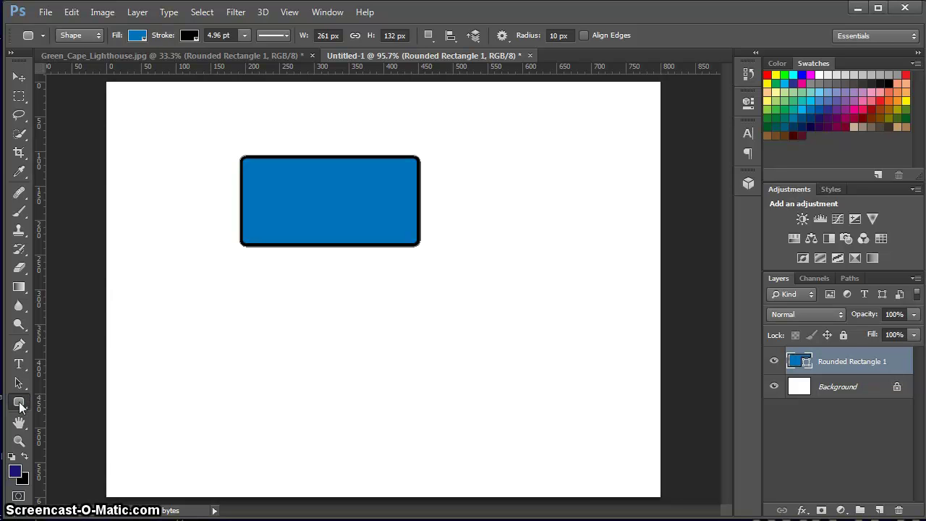
key("Down")
key("Down")
key("Down")
key("Down")
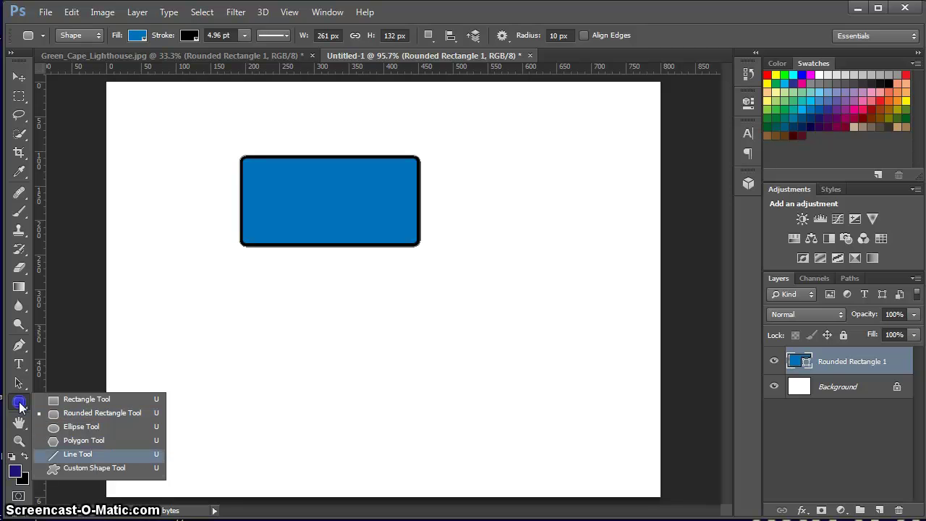
left_click(92, 467)
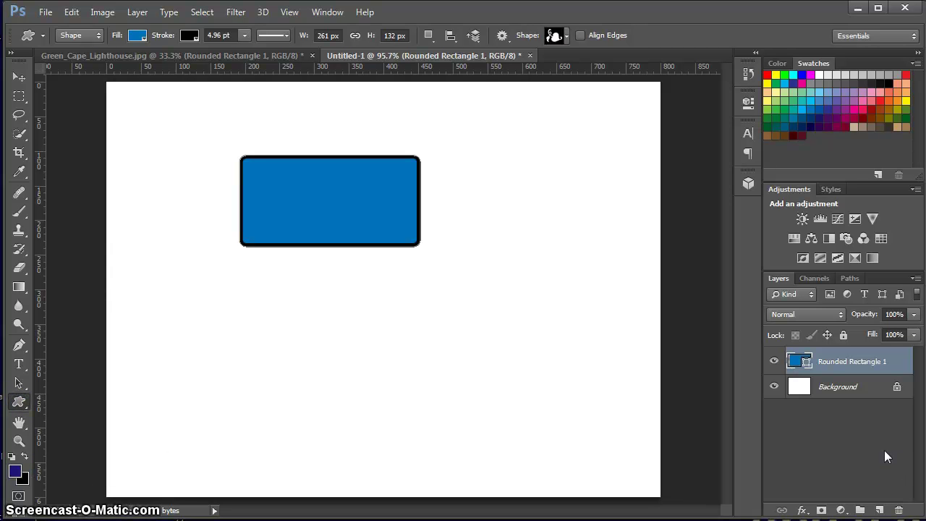
left_click(879, 510)
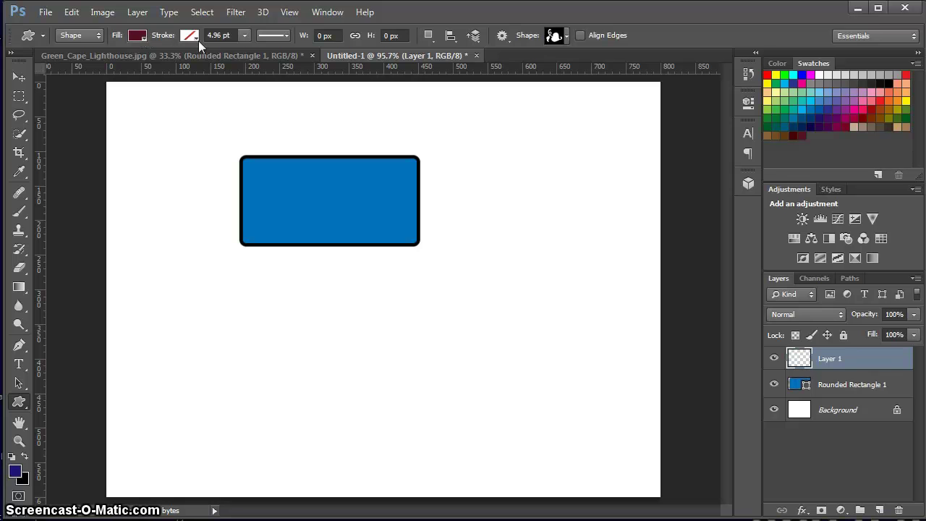
Step: Append the Nature shape set to the custom shape library, keeping the current shapes
left_click(568, 35)
mouse_move(619, 84)
left_mouse_down()
mouse_move(616, 116)
mouse_move(632, 79)
left_mouse_up()
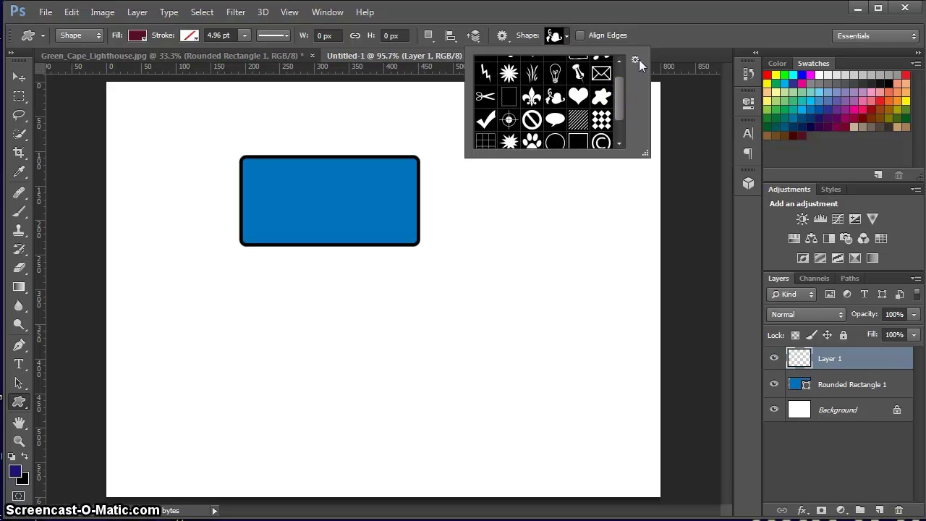
left_click(636, 61)
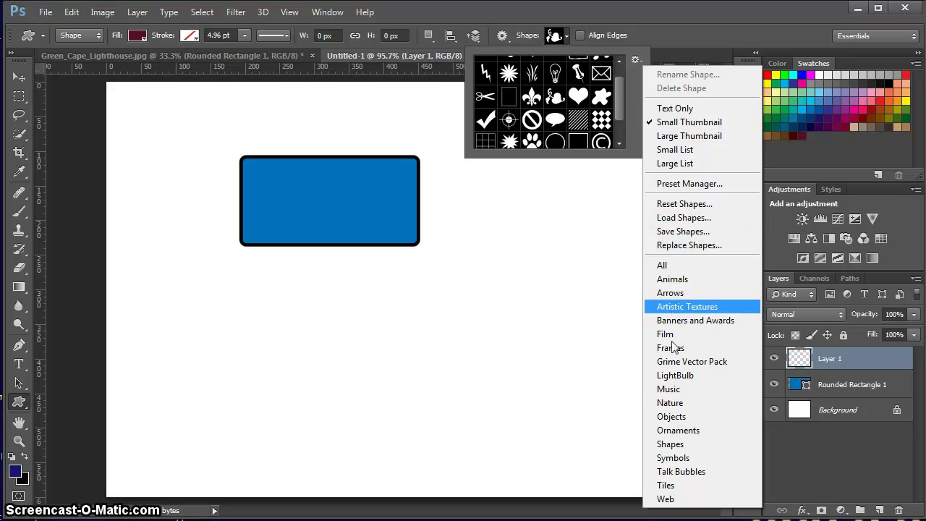
left_click(679, 408)
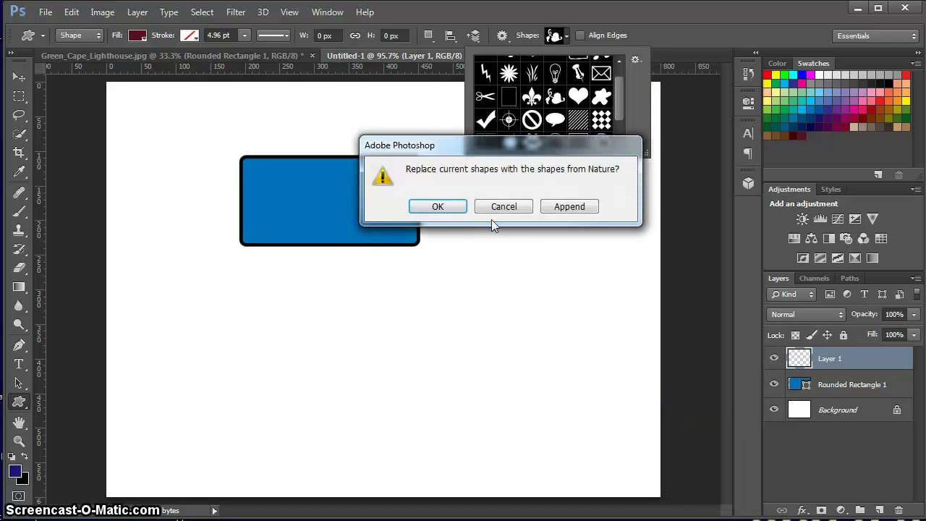
left_click(569, 207)
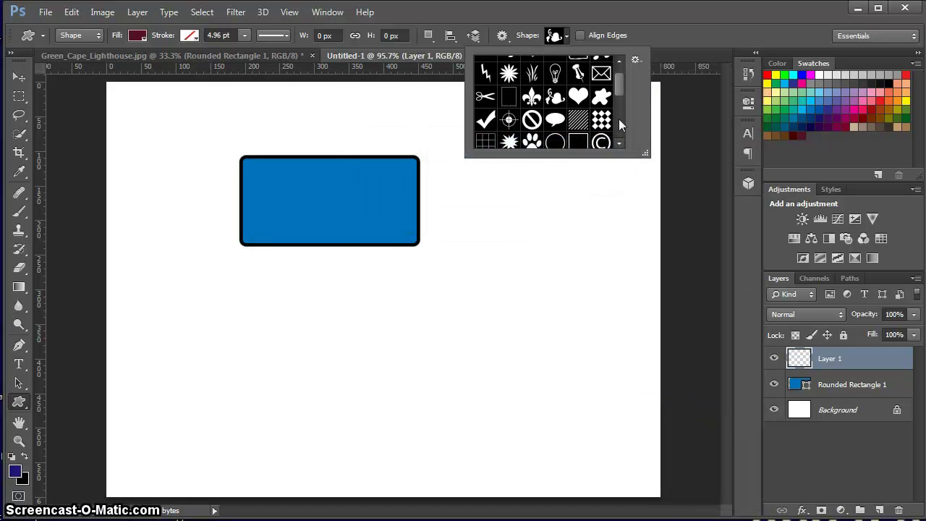
Step: Draw the last Nature grass shape with a dark green fill, about 101 x 154 px, to the right of the blue rectangle
left_click_drag(621, 91, 624, 124)
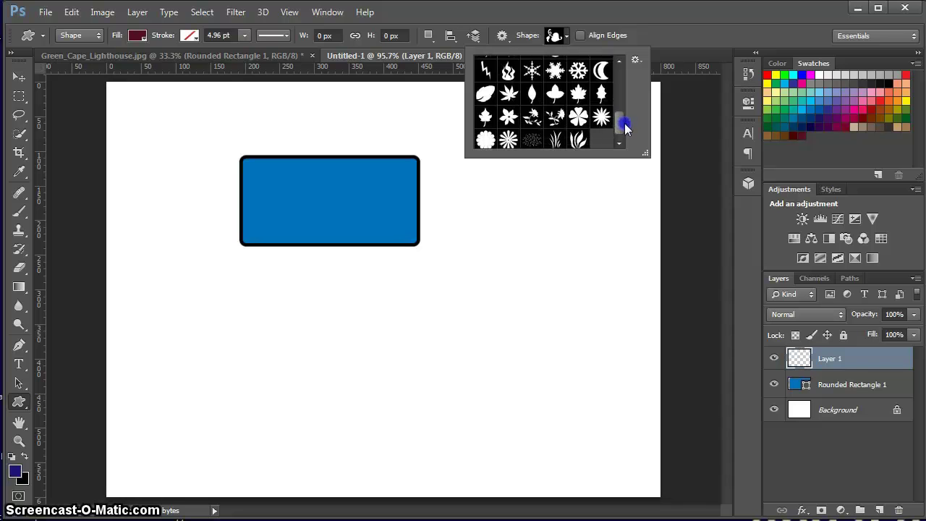
left_click(578, 140)
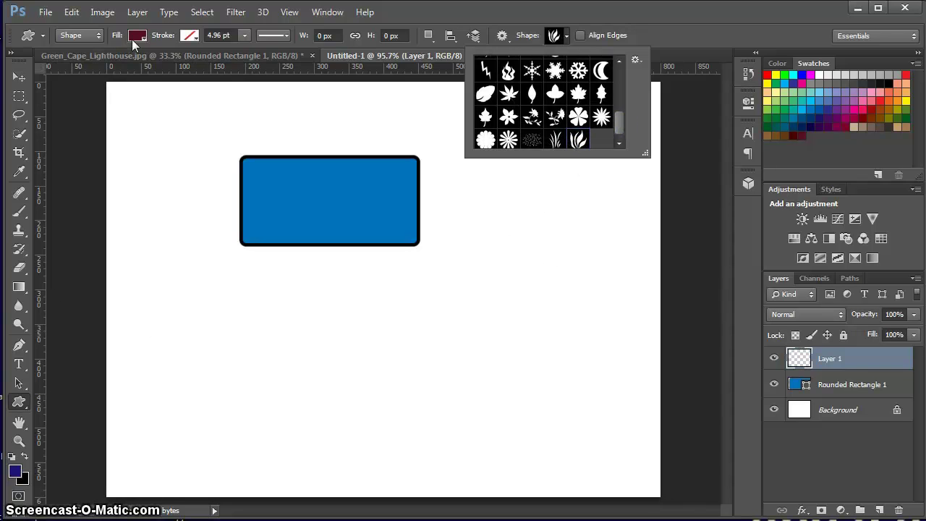
left_click(136, 35)
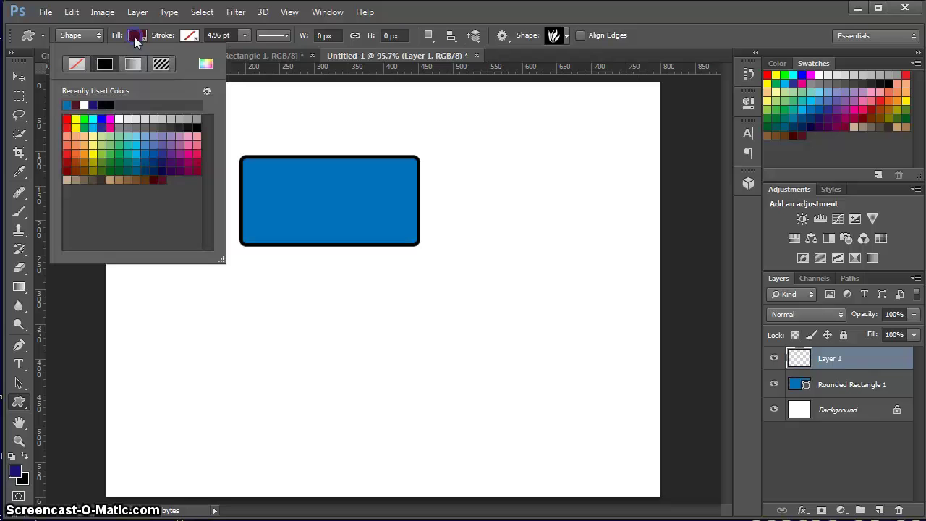
left_click(118, 162)
left_click(514, 176)
left_click_drag(514, 176, 586, 284)
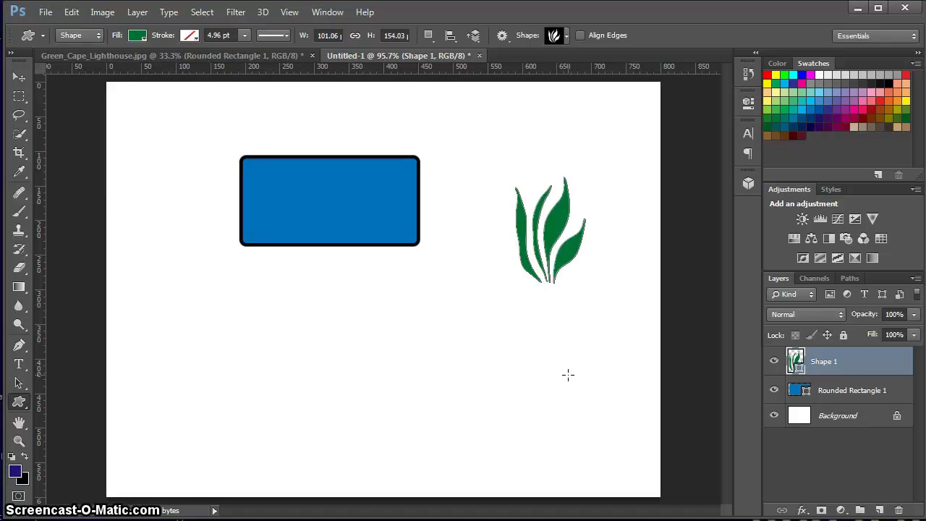